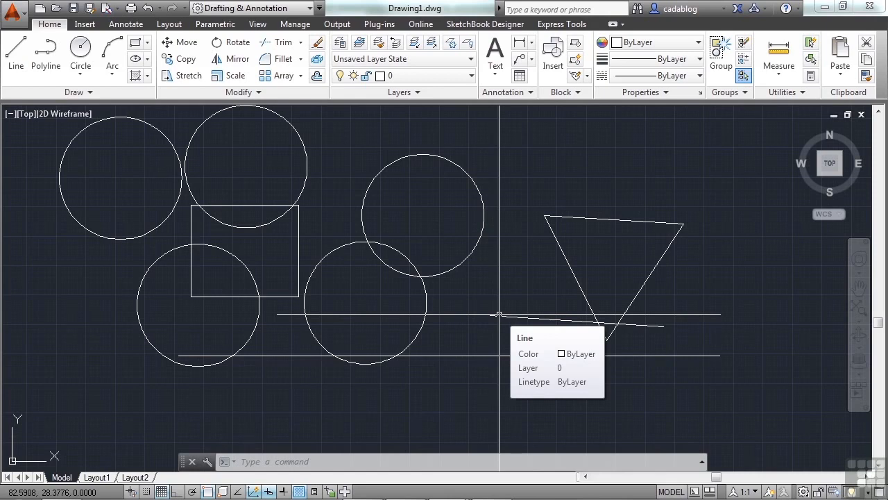
left_click(498, 314)
key("Delete")
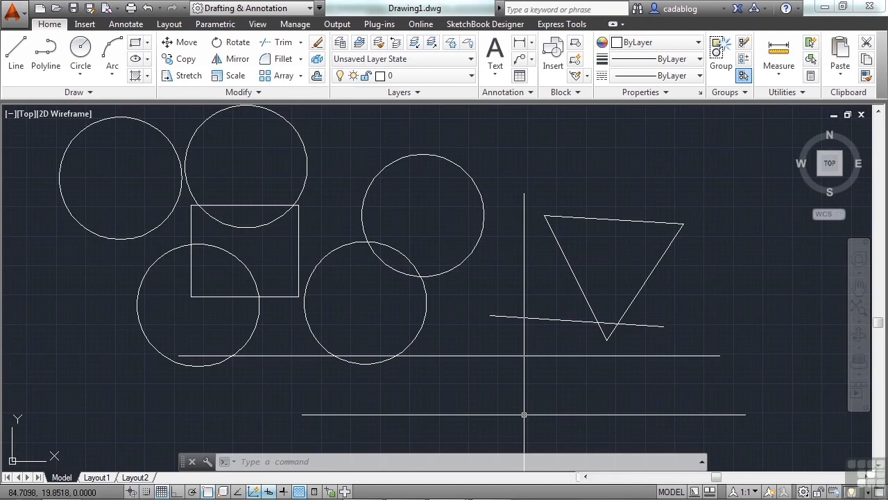
- Open the Properties palette, toggling it closed and back on beside the drawing
key("ctrl+1")
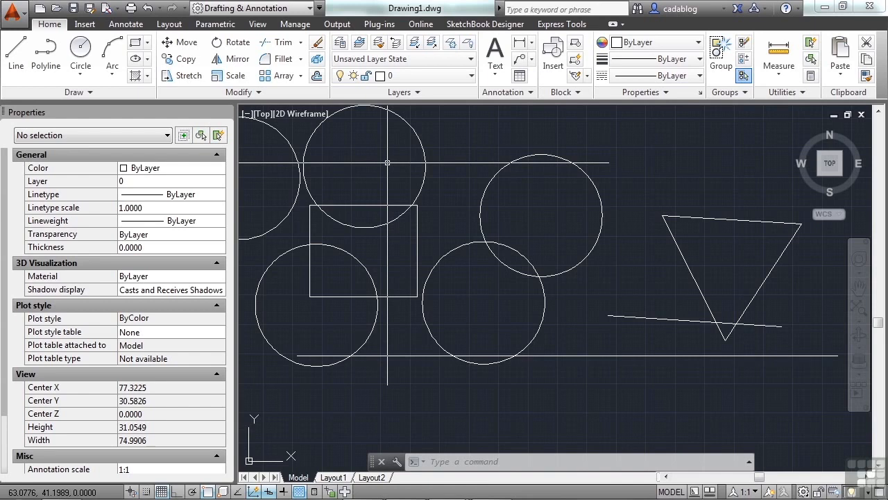
key("ctrl+1")
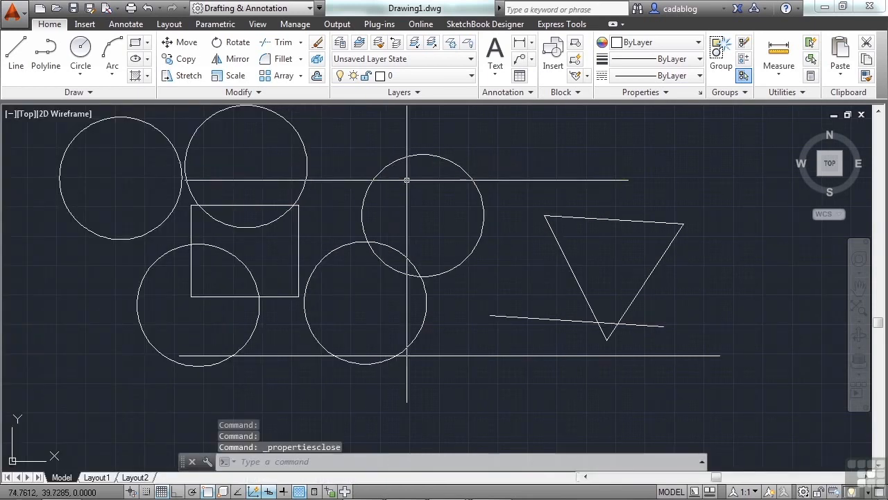
key("ctrl+1")
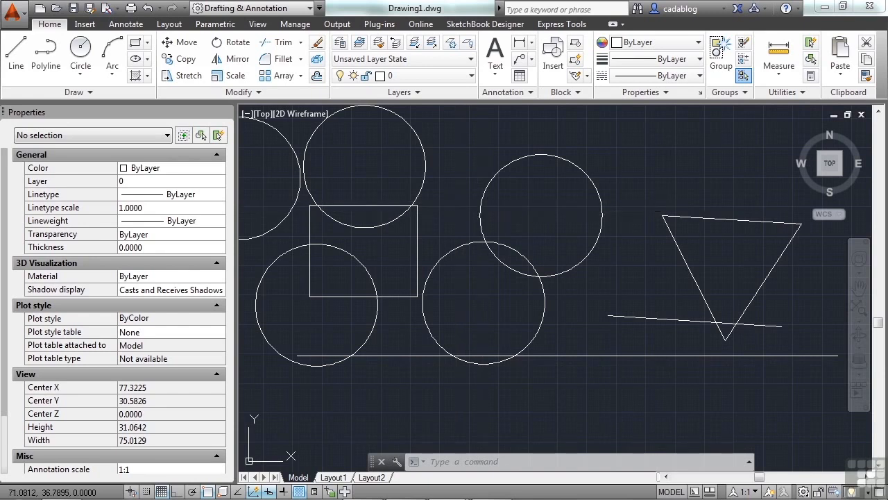
- Select the circle nearest the triangle and show its Circle properties in the Properties palette
left_click(481, 218)
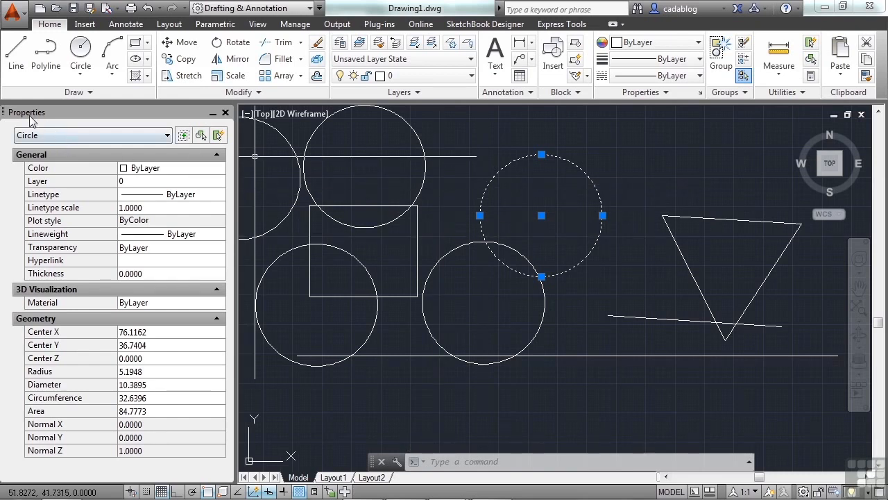
left_click(162, 137)
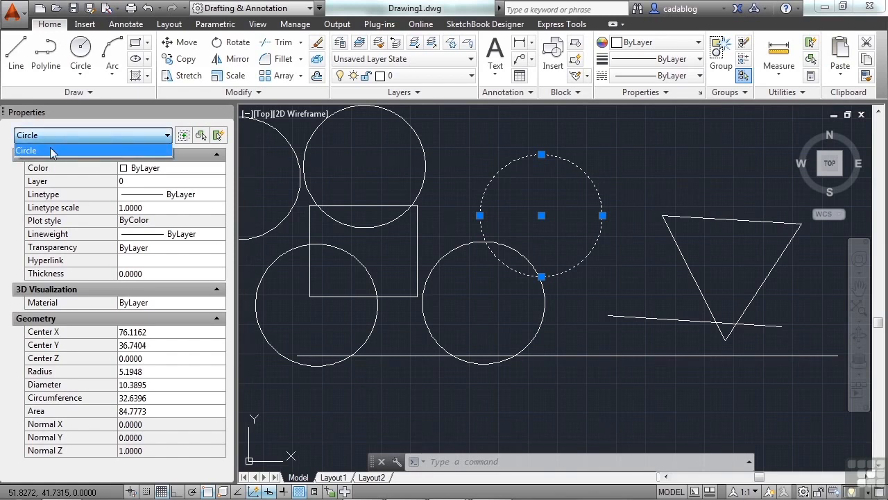
left_click(162, 155)
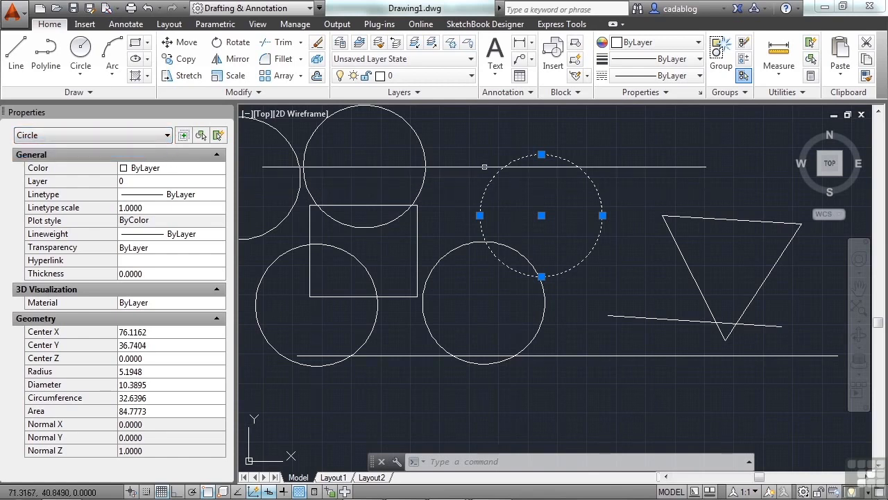
- Add the other circles, the rectangle and the long horizontal line to the selection, and examine only the Line properties before clearing the selection
left_click(477, 140)
left_click(309, 321)
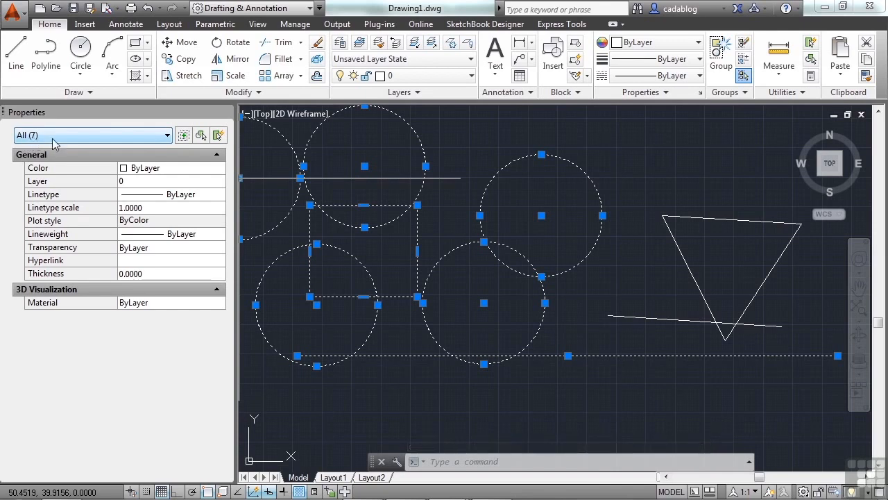
left_click(161, 142)
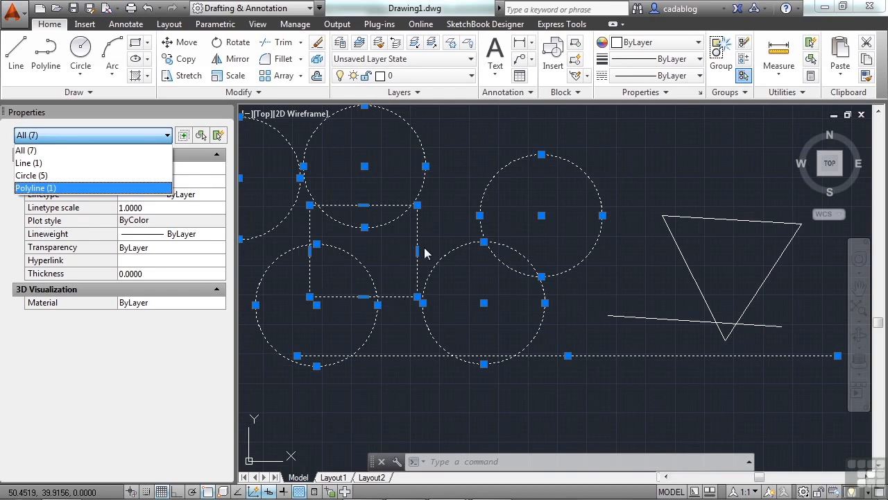
left_click(60, 164)
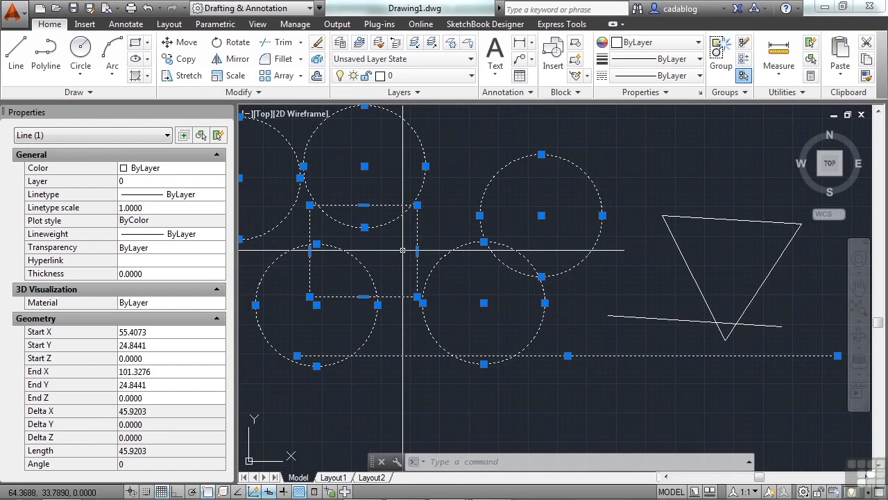
key("Escape")
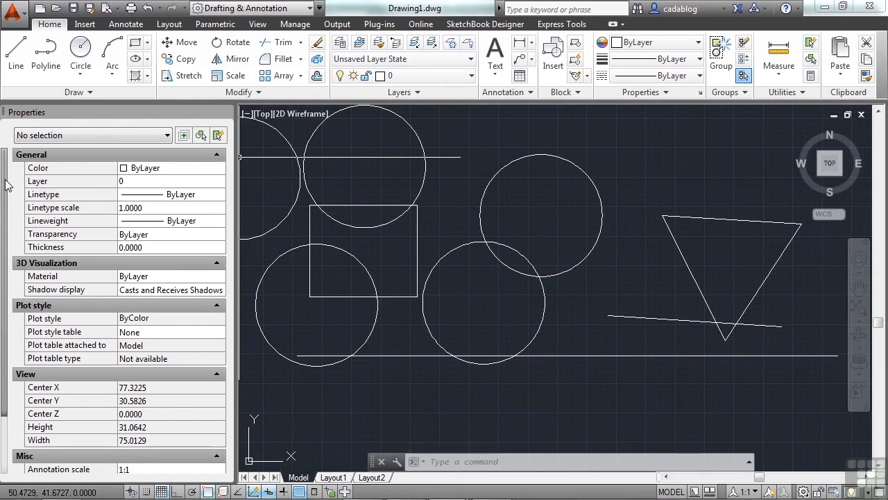
- Undock the Properties palette and float it over the leftmost circles, closing and reopening it there
mouse_move(5, 184)
left_mouse_down()
mouse_move(3, 291)
mouse_move(11, 206)
left_mouse_up()
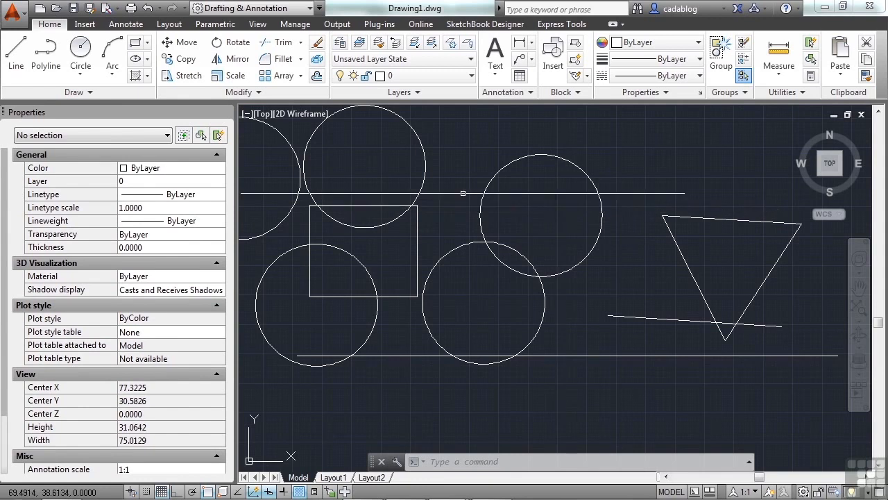
mouse_move(72, 112)
left_mouse_down()
mouse_move(299, 167)
mouse_move(349, 191)
mouse_move(331, 186)
left_mouse_up()
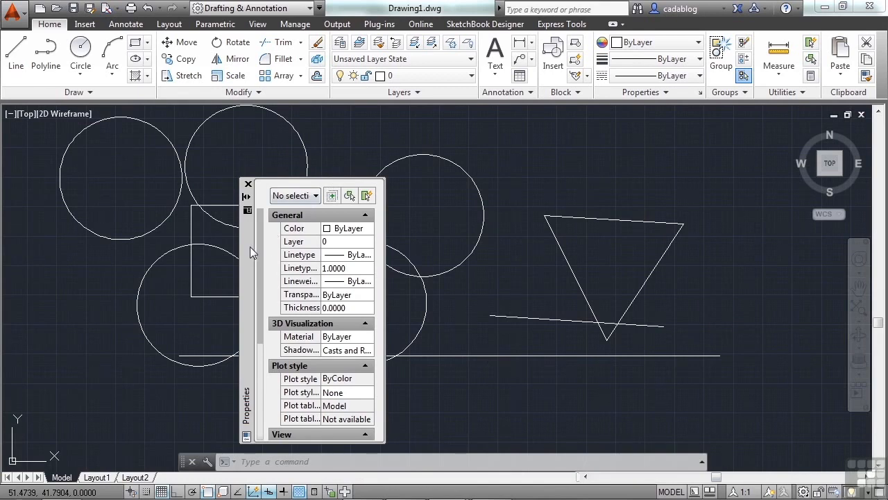
mouse_move(248, 250)
left_mouse_down()
mouse_move(247, 234)
mouse_move(193, 204)
mouse_move(369, 211)
mouse_move(127, 197)
mouse_move(667, 224)
mouse_move(710, 210)
mouse_move(468, 185)
mouse_move(104, 238)
mouse_move(88, 231)
left_mouse_up()
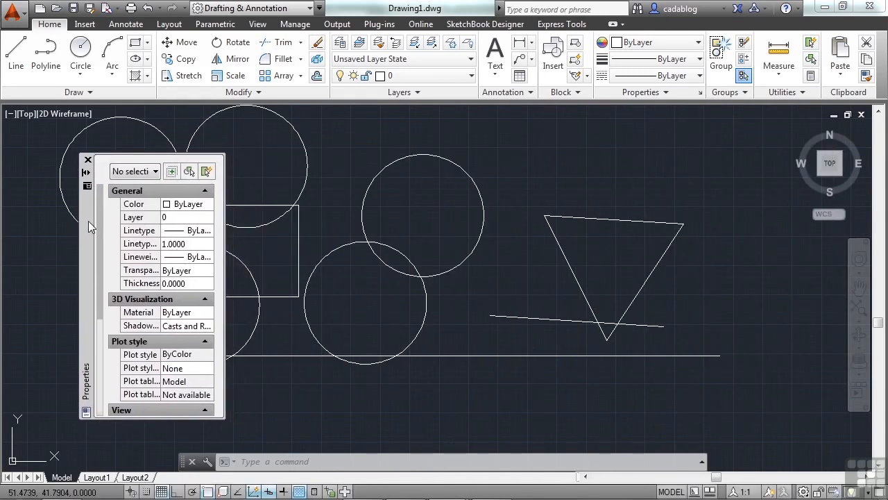
left_click(88, 159)
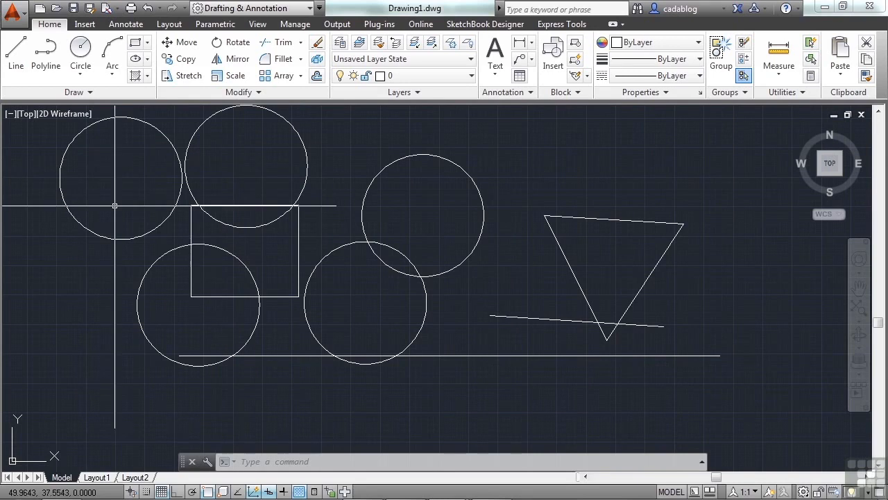
key("ctrl+1")
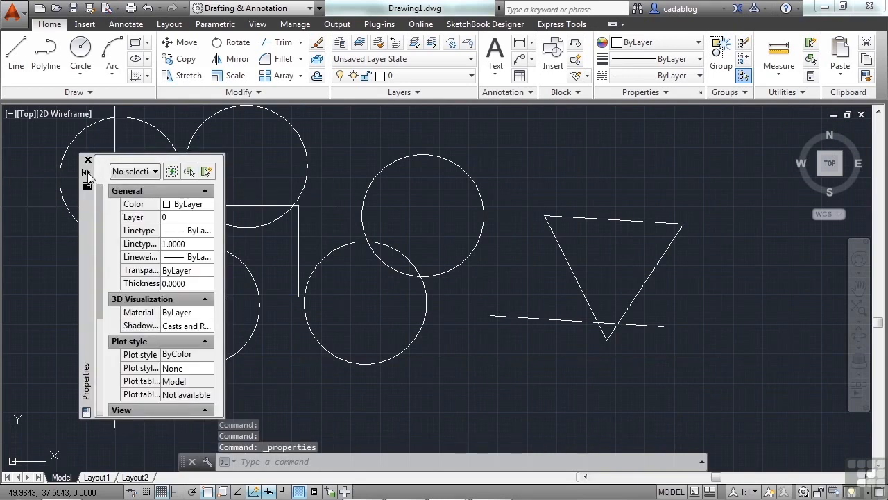
- Turn on auto-hide for the floating Properties palette and shift its collapsed bar slightly up and outward
left_click(87, 172)
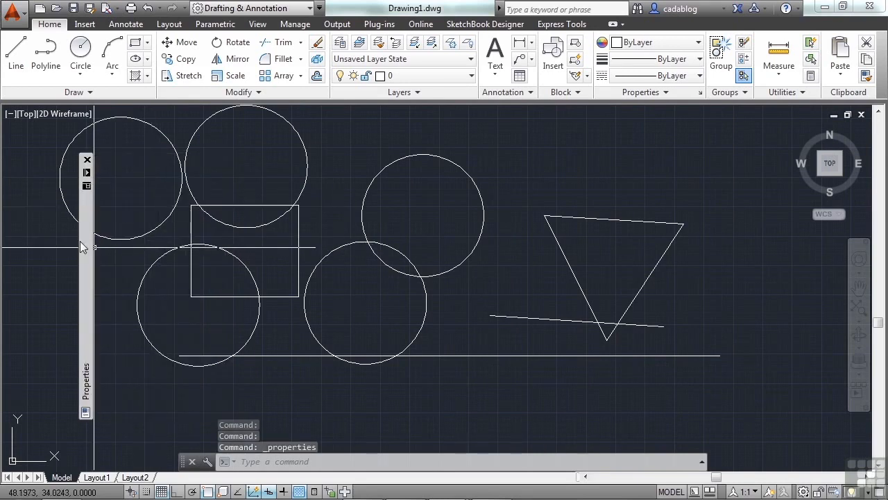
mouse_move(85, 241)
left_click_drag(89, 236, 71, 223)
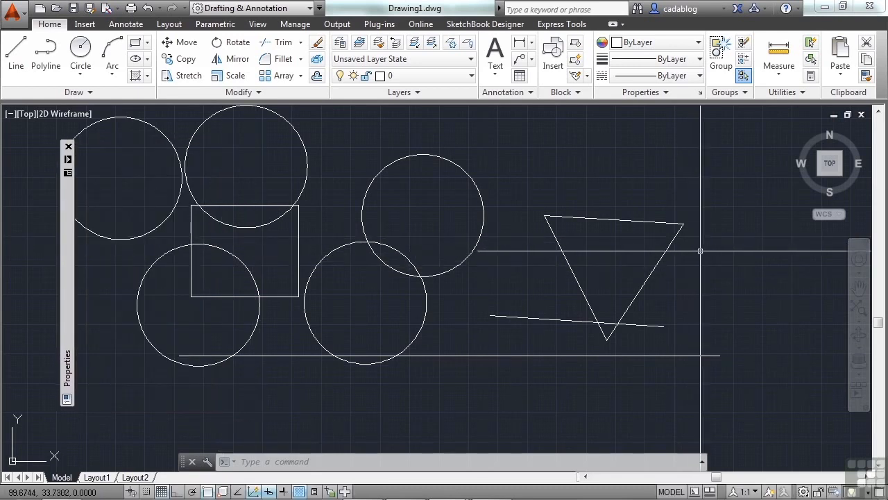
- Try widening and heightening the floating Properties palette, turn off its auto-hide, and resize it to a narrow, taller shape
mouse_move(69, 255)
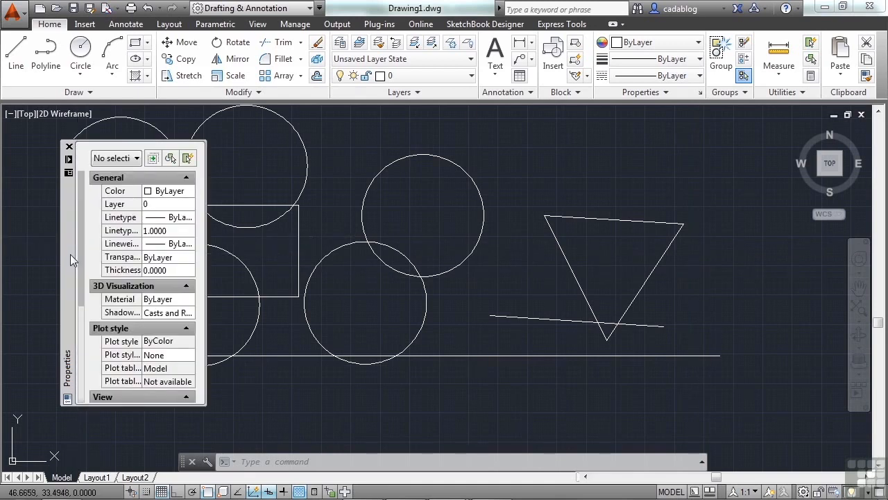
left_click_drag(207, 302, 584, 313)
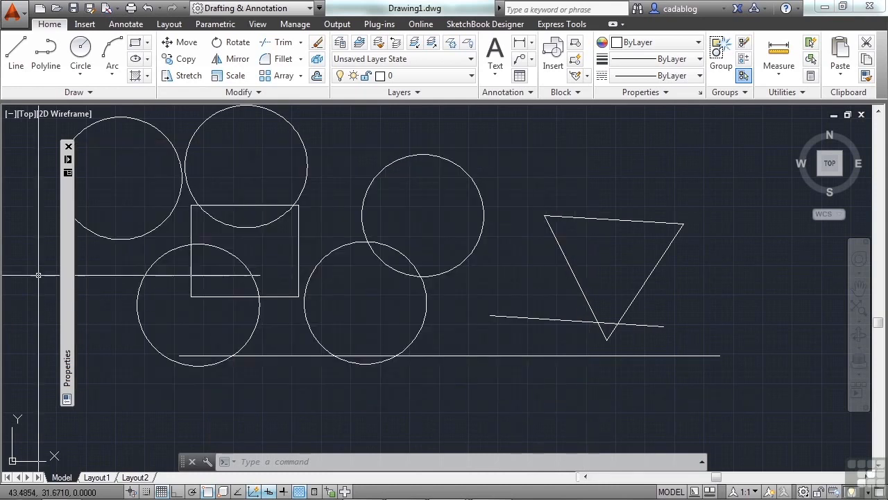
mouse_move(66, 201)
left_click_drag(214, 140, 214, 136)
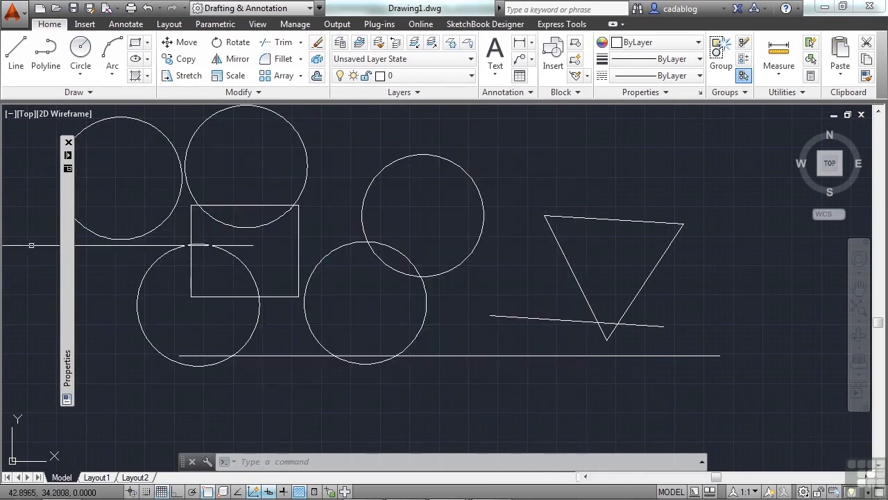
mouse_move(67, 163)
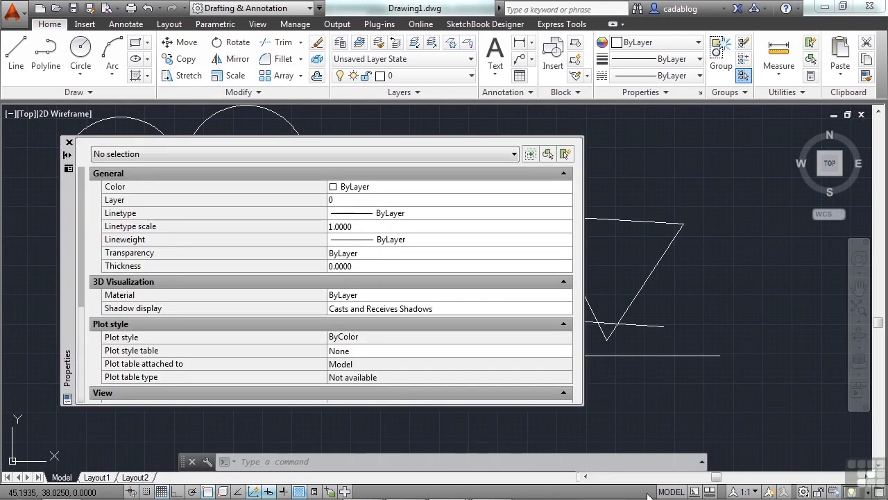
mouse_move(583, 401)
left_mouse_down()
mouse_move(486, 367)
mouse_move(243, 432)
mouse_move(208, 452)
left_mouse_up()
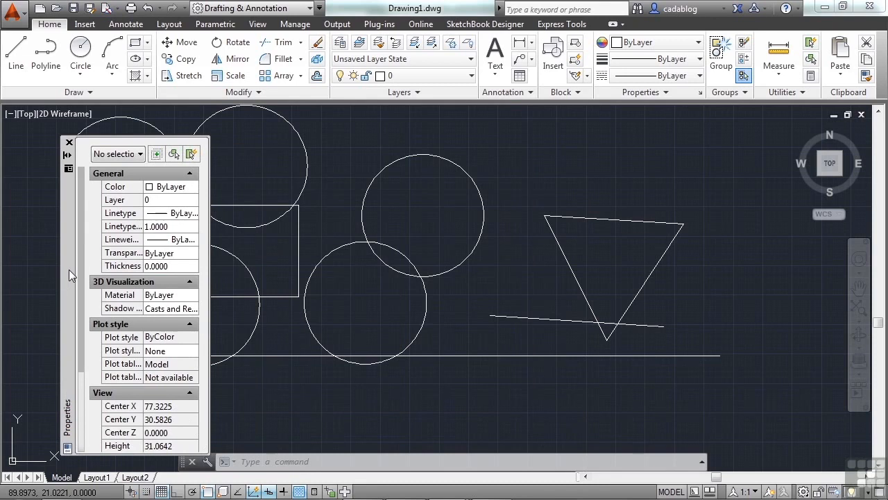
- Dock the Properties palette beside the drawing area, pull it out to float over the drawing, and dock it again
mouse_move(69, 268)
left_mouse_down()
mouse_move(68, 236)
mouse_move(10, 245)
left_mouse_up()
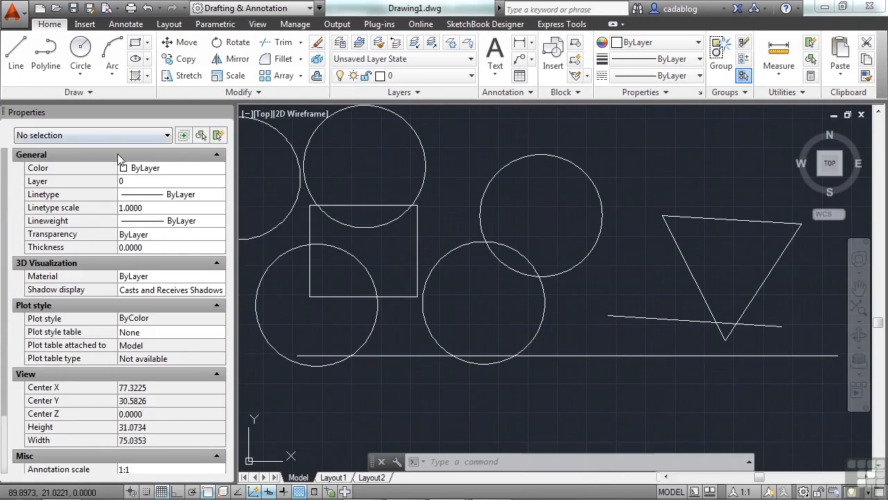
left_click_drag(3, 111, 250, 173)
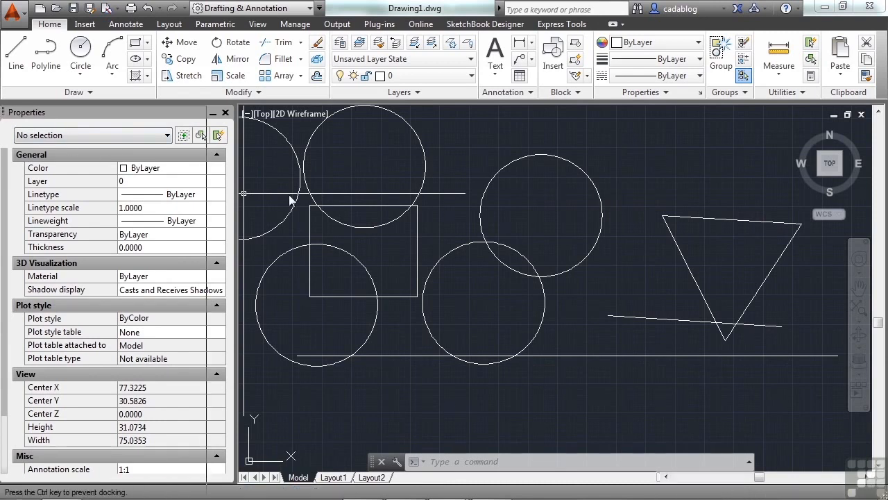
left_click_drag(290, 200, 300, 189)
left_click(308, 199)
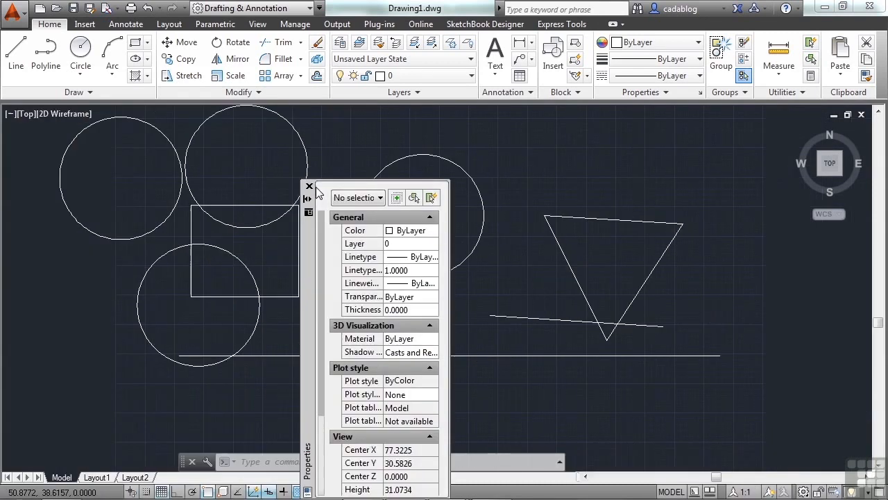
left_click_drag(307, 226, 15, 165)
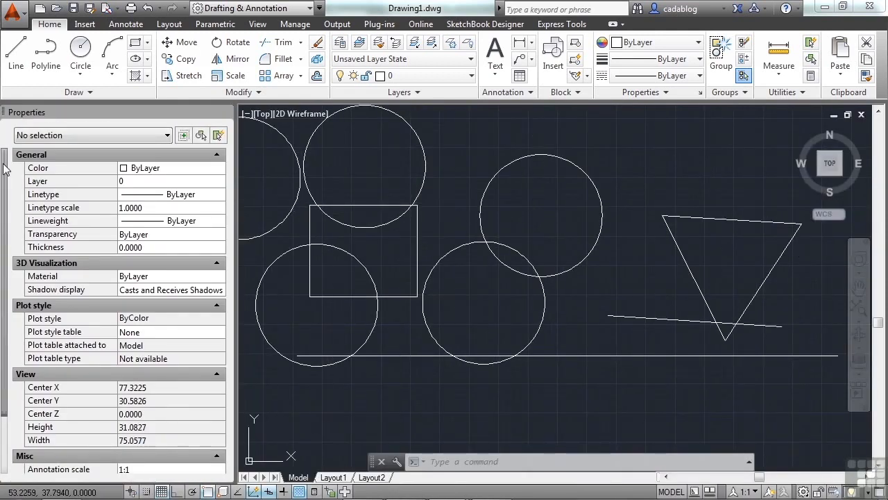
left_click_drag(4, 164, 4, 179)
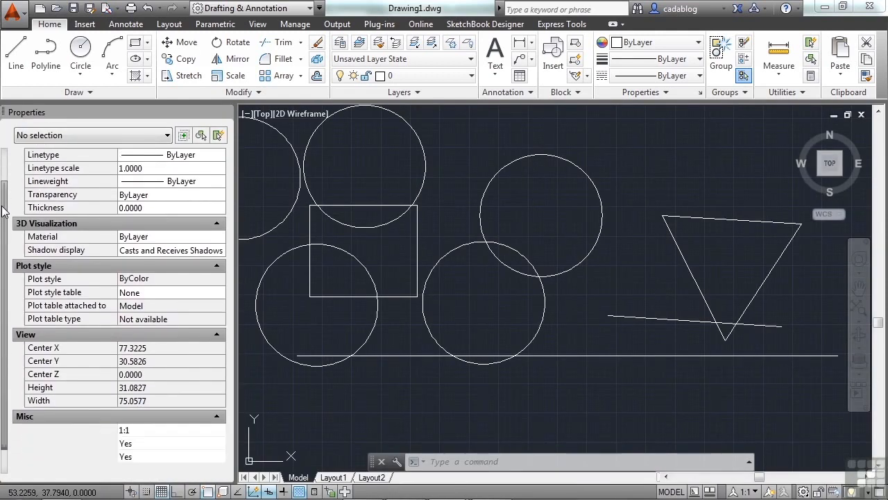
- Turn off Allow Docking for the Properties palette and park it auto-hidden along the drawing area's left edge
right_click(168, 115)
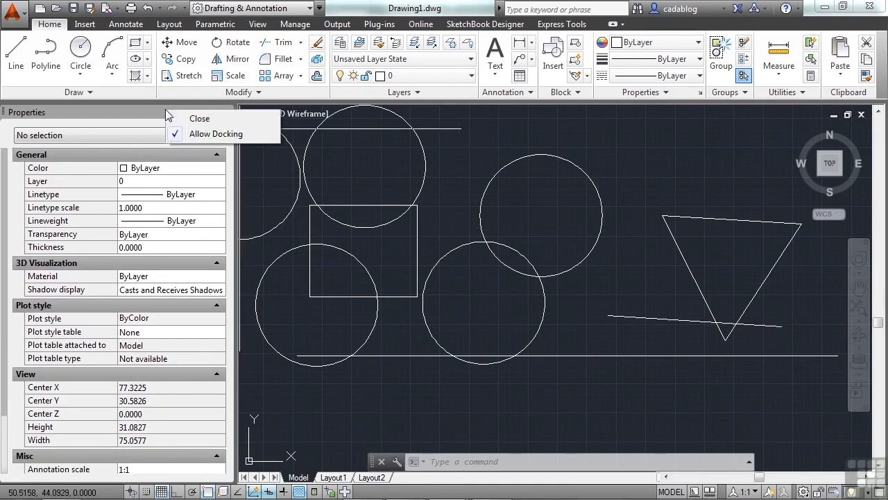
left_click(197, 134)
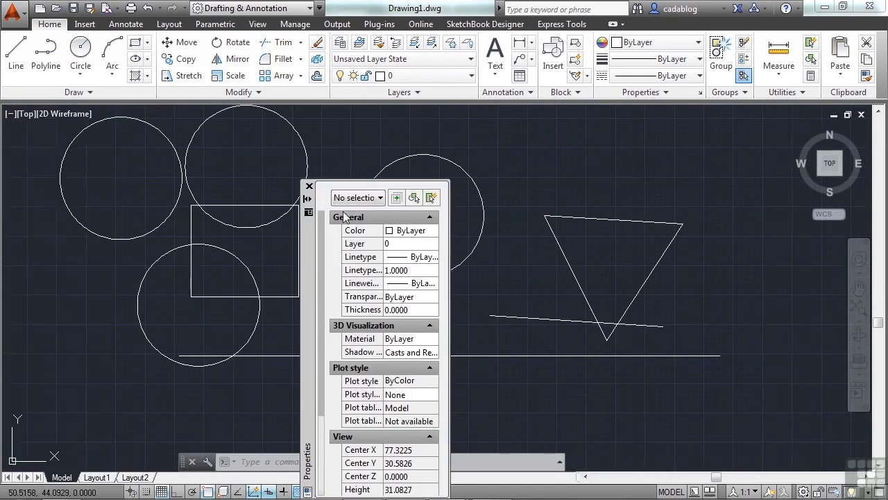
mouse_move(307, 202)
left_mouse_down()
mouse_move(183, 209)
mouse_move(7, 193)
left_mouse_up()
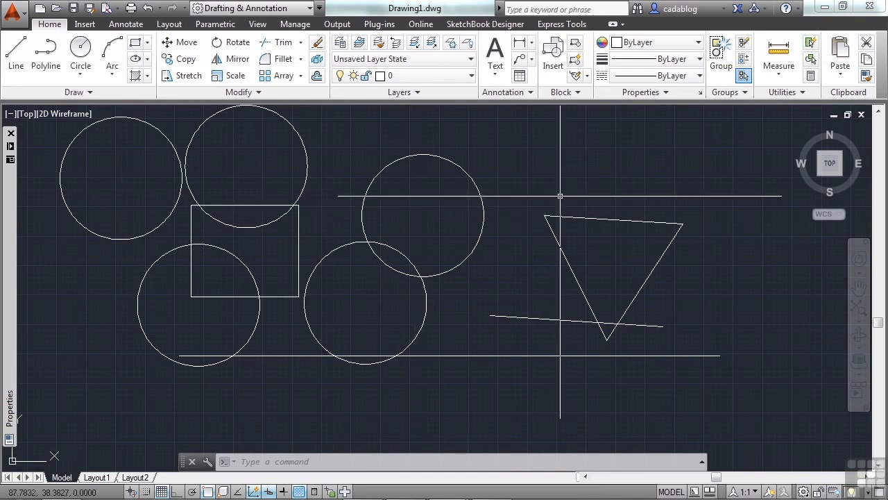
- Open the Tool Palettes and browse the Architectural, Mechanical, Electrical and Civil tool sets
key("ctrl+3")
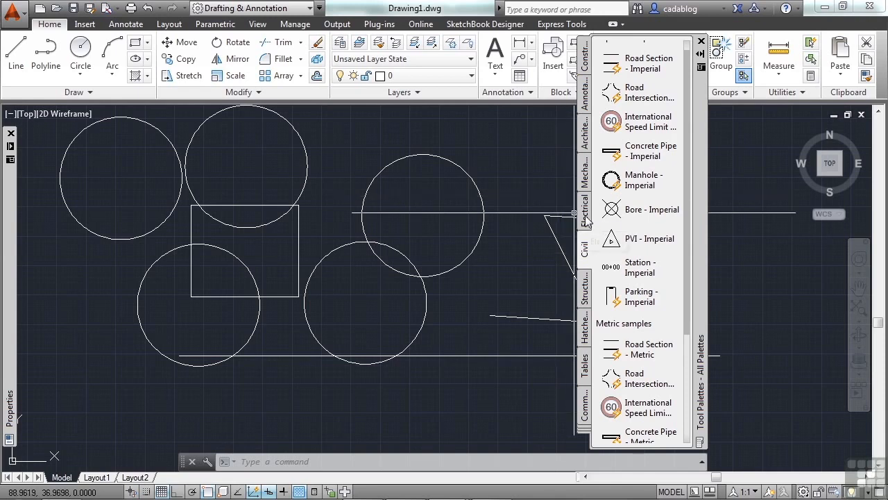
left_click(585, 212)
left_click(587, 174)
left_click(587, 129)
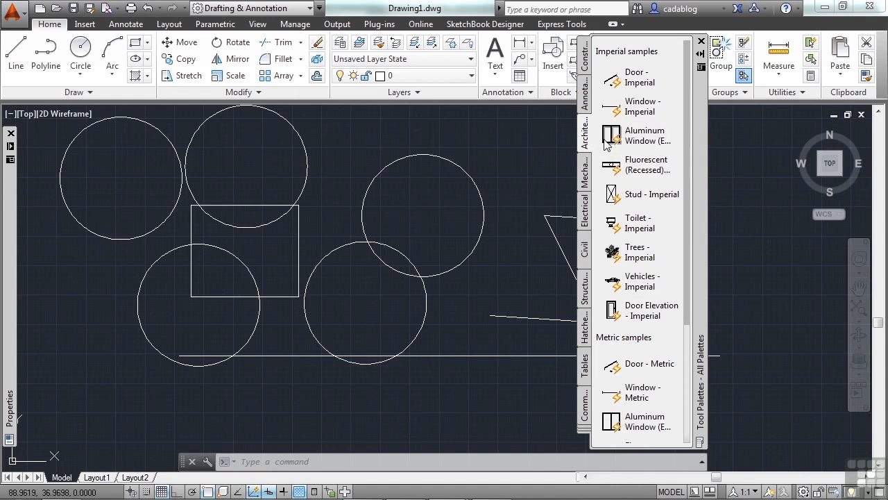
left_click(587, 174)
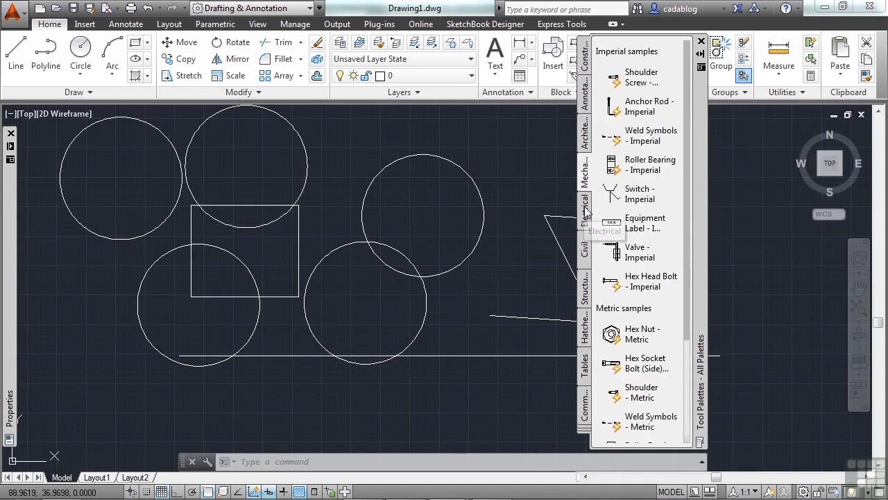
left_click(585, 210)
left_click(586, 248)
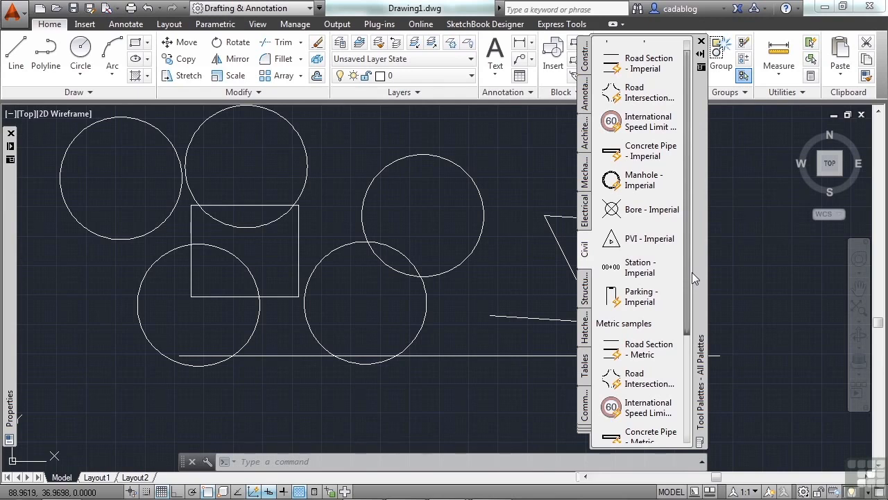
- Insert the Manhole - Imperial symbol from the Civil tool palette into the drawing above the existing circles
right_click(586, 249)
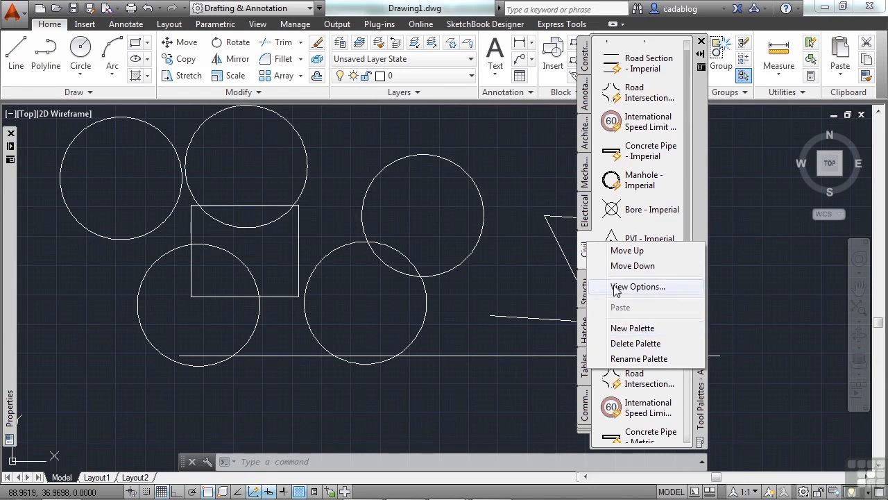
left_click(585, 250)
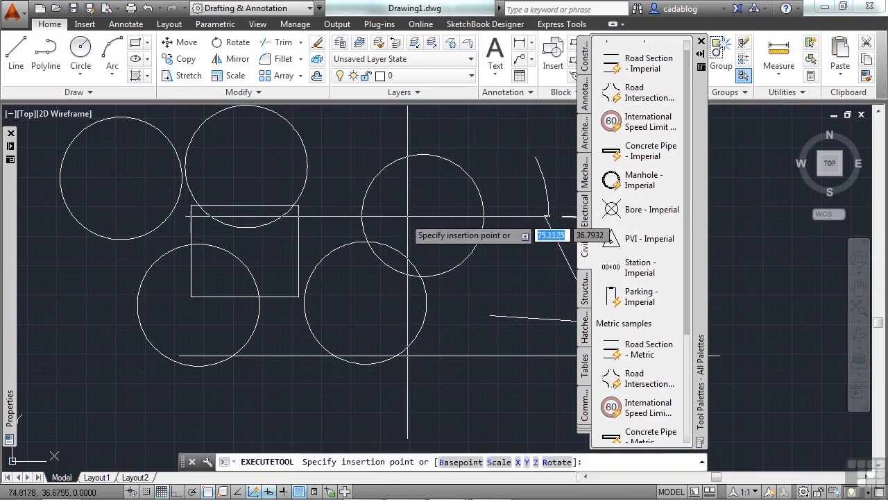
scroll(256, 269, "down", 2)
mouse_move(334, 195)
middle_mouse_down()
mouse_move(314, 253)
mouse_move(238, 302)
middle_mouse_up()
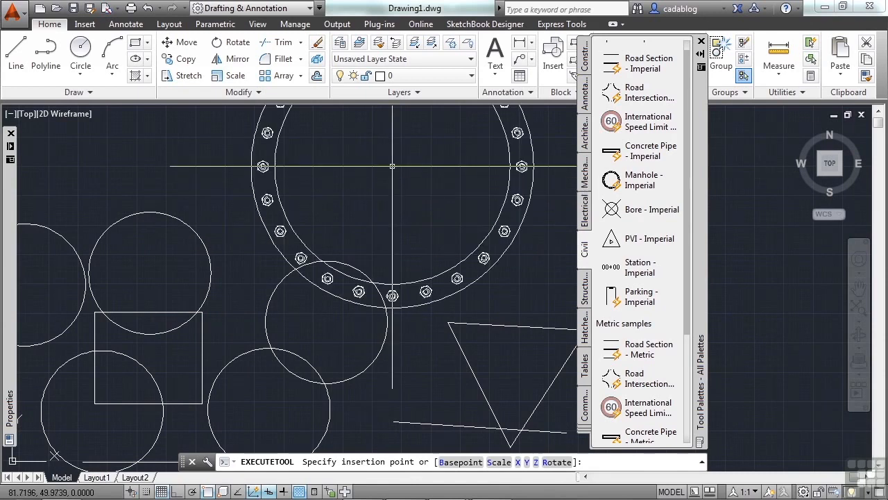
scroll(340, 292, "down", 2)
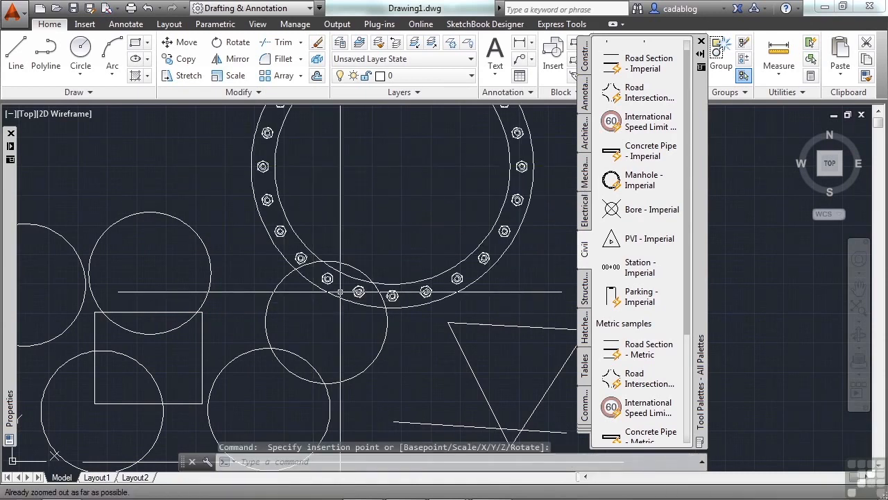
- Regenerate the whole drawing with REGENALL and bring the complete inserted manhole into view
type("rea")
key("Return")
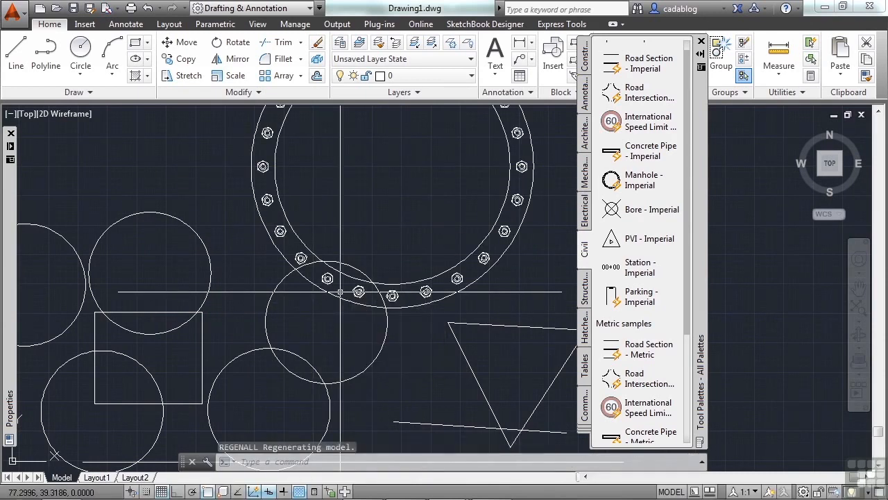
scroll(340, 291, "down", 4)
scroll(354, 236, "up", 4)
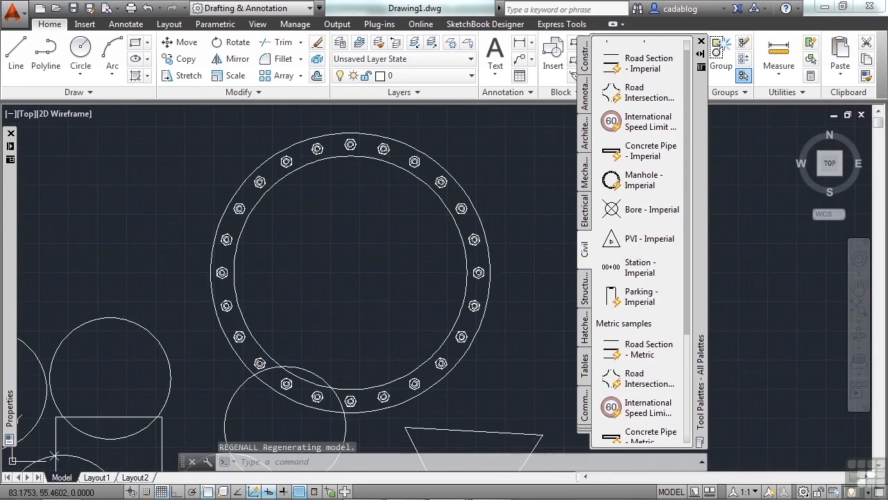
scroll(382, 167, "down", 2)
scroll(361, 187, "up", 2)
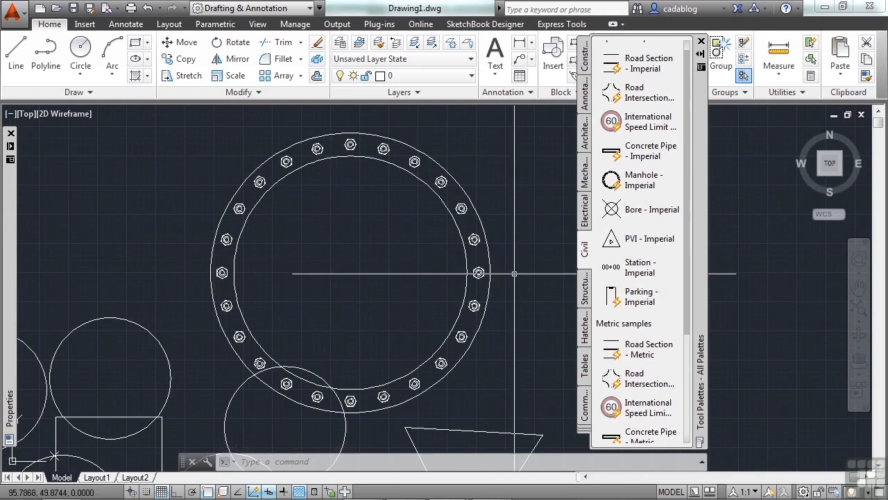
- Browse the imperial and metric samples in the Mechanical and Architectural tool palettes
left_click(587, 175)
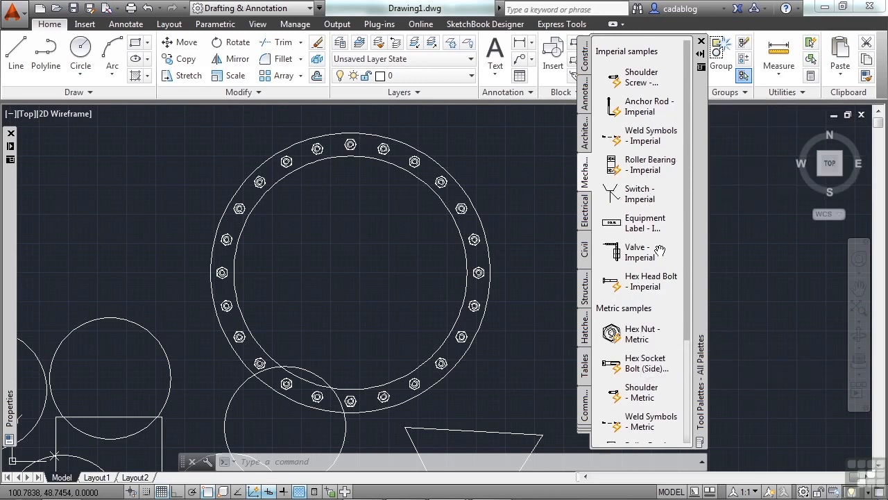
scroll(655, 262, "down", 4)
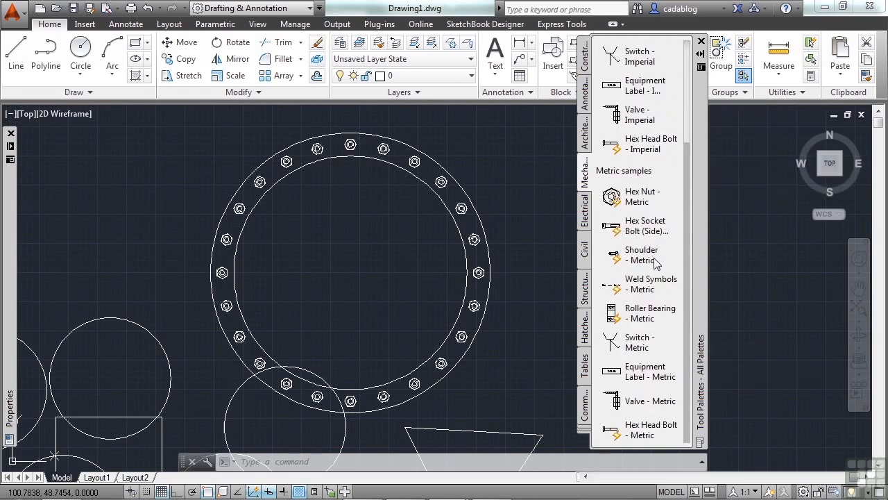
left_click(585, 131)
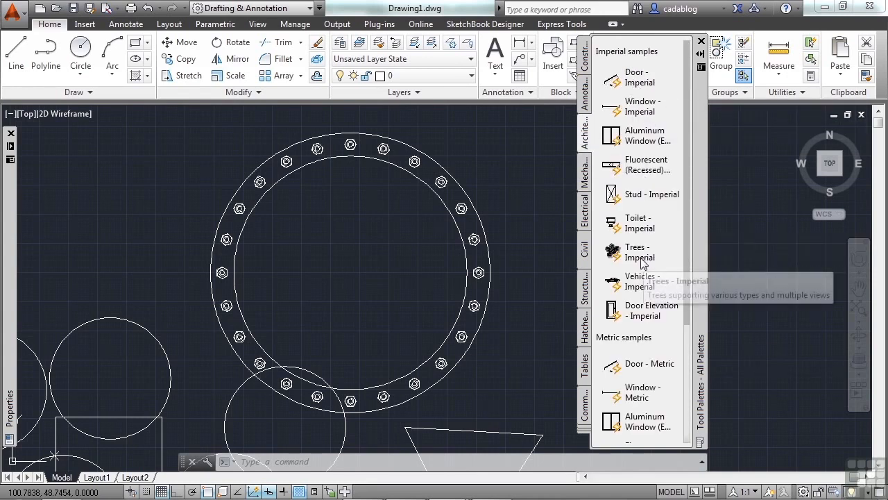
scroll(644, 263, "down", 2)
scroll(639, 281, "up", 2)
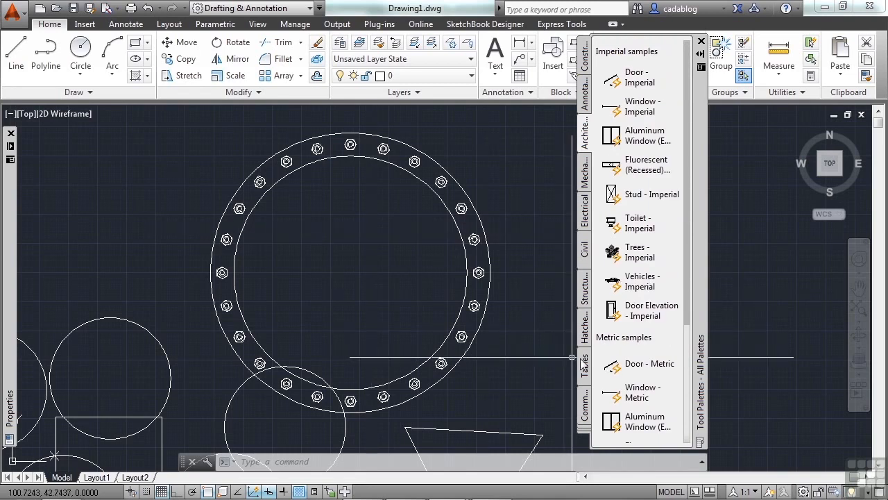
- Switch to the Draw tool palette from the list of overlapped palettes, and close the Tool Palettes
left_click(587, 431)
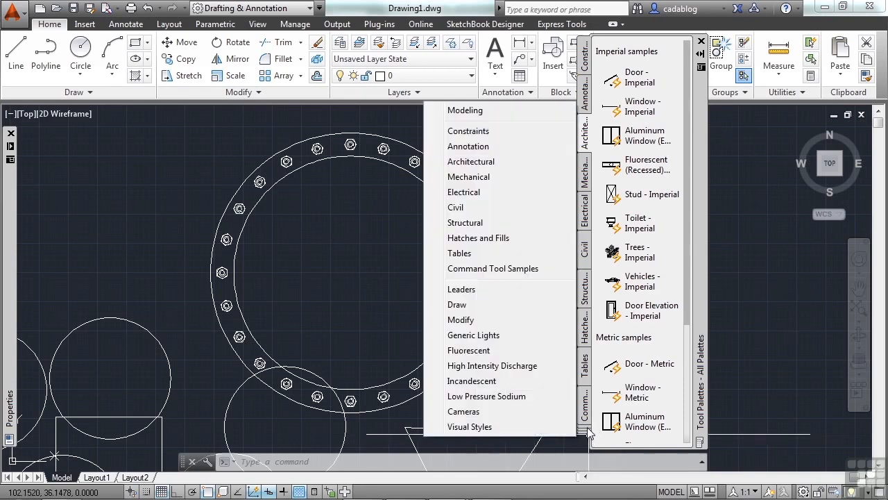
left_click(470, 305)
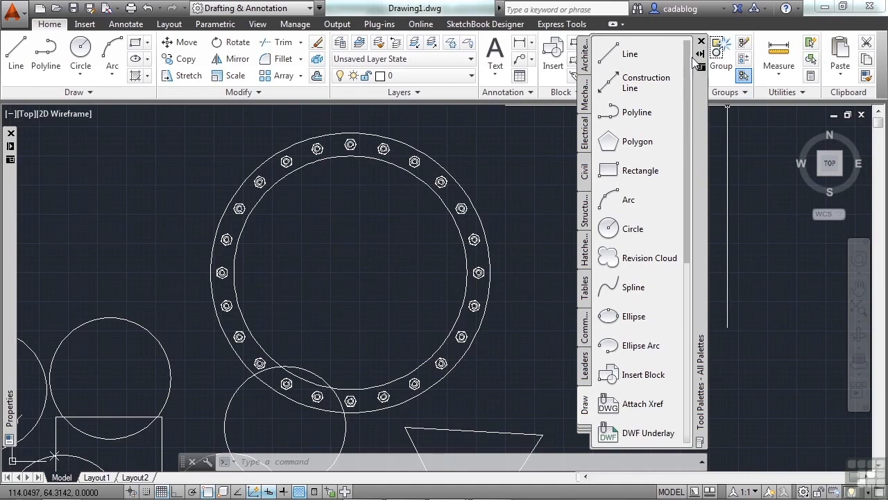
left_click(701, 42)
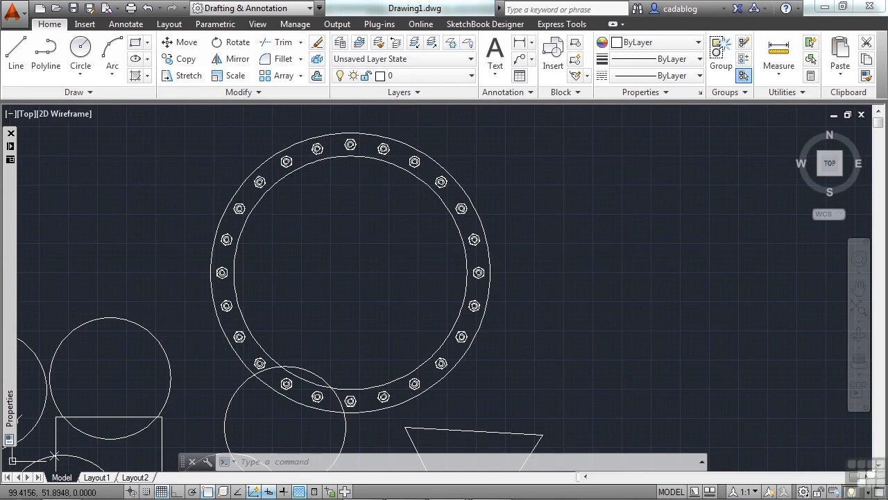
- Open QuickCalc, move it over the drawing, toggle its auto-hide, and enlarge it to fit the full number pad
key("ctrl+8")
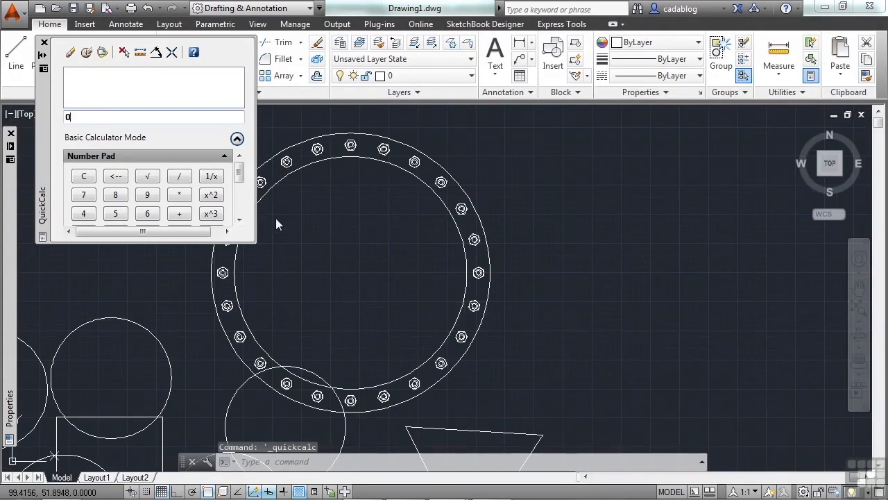
left_click_drag(43, 150, 135, 232)
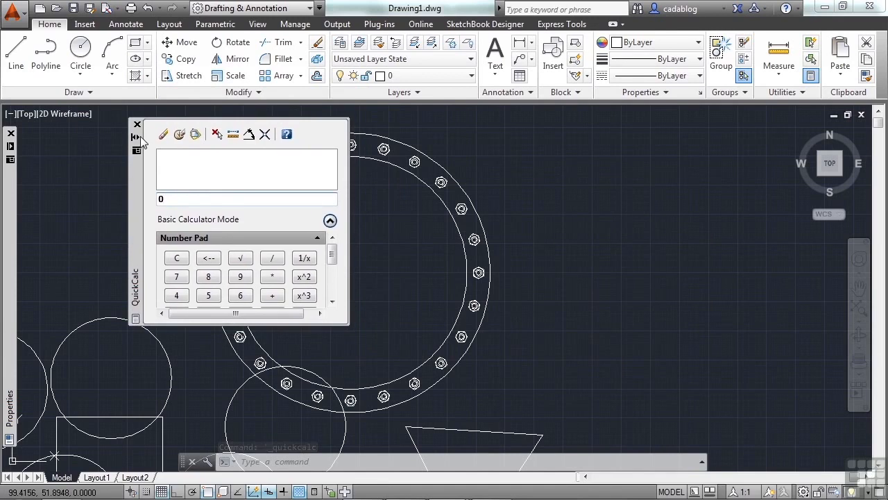
left_click(136, 137)
mouse_move(138, 161)
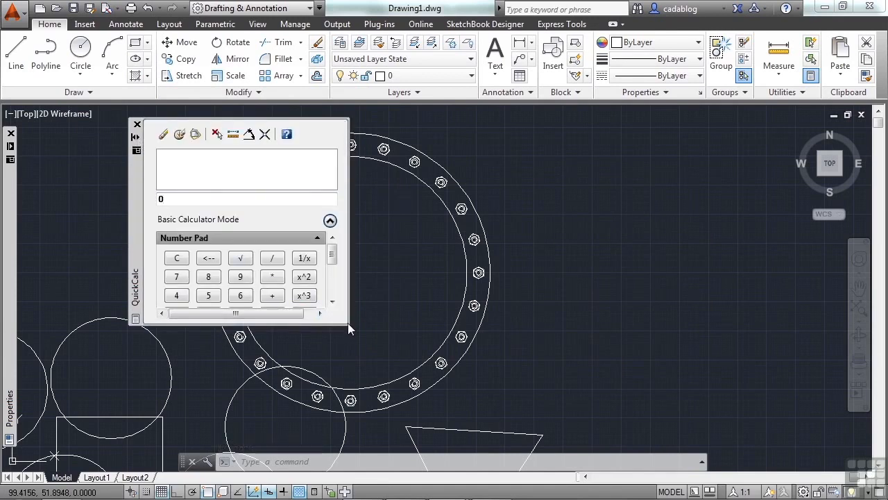
left_click_drag(347, 324, 359, 343)
left_click_drag(375, 378, 393, 429)
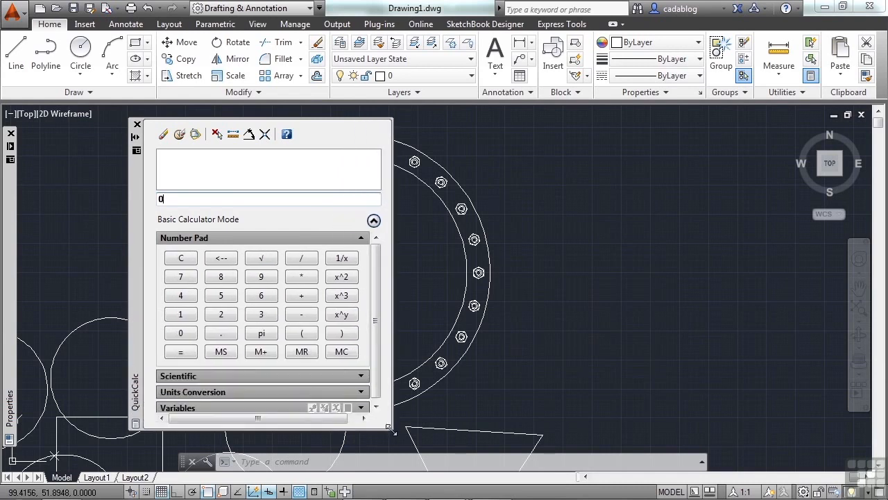
- Expand and collapse QuickCalc's Scientific and Units Conversion sections to examine their functions
left_click_drag(380, 333, 378, 341)
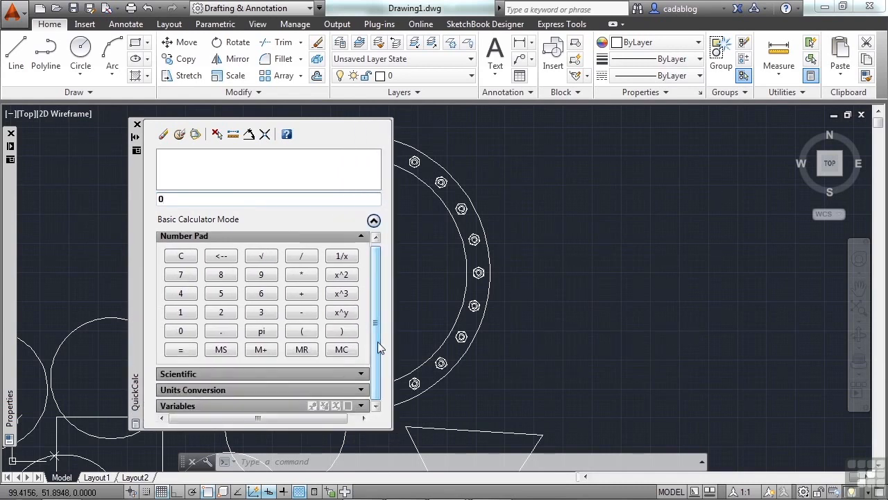
left_click(360, 374)
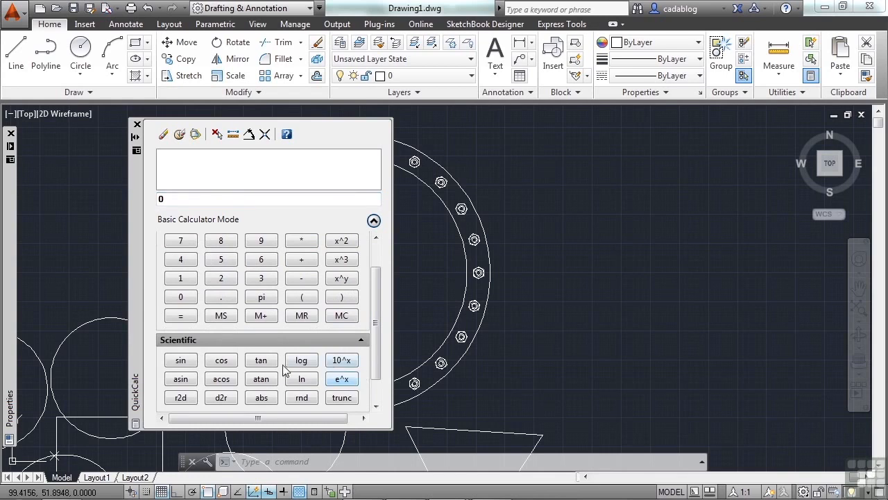
left_click(360, 340)
left_click(364, 389)
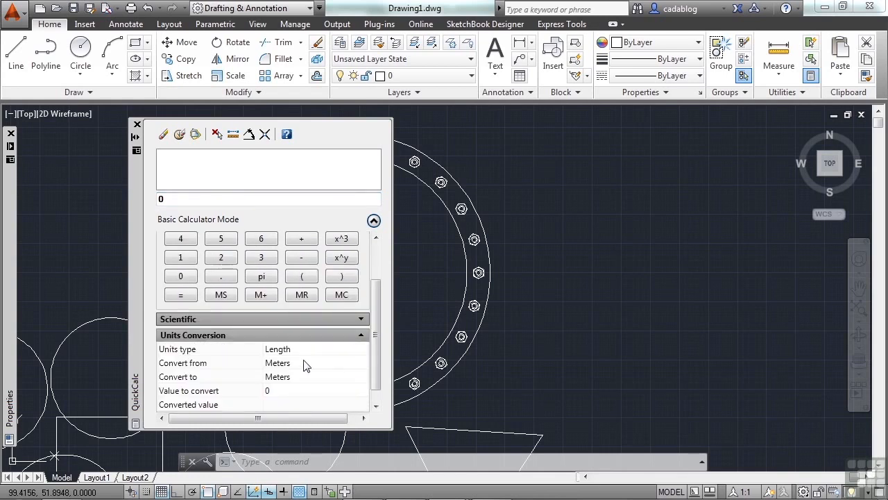
left_click(361, 336)
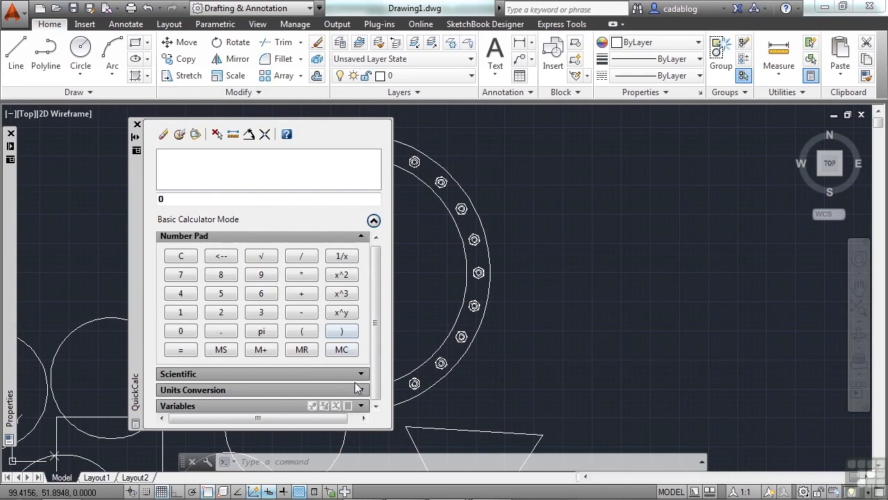
- Collapse and re-expand the lower area of QuickCalc, and close the calculator
left_click(374, 221)
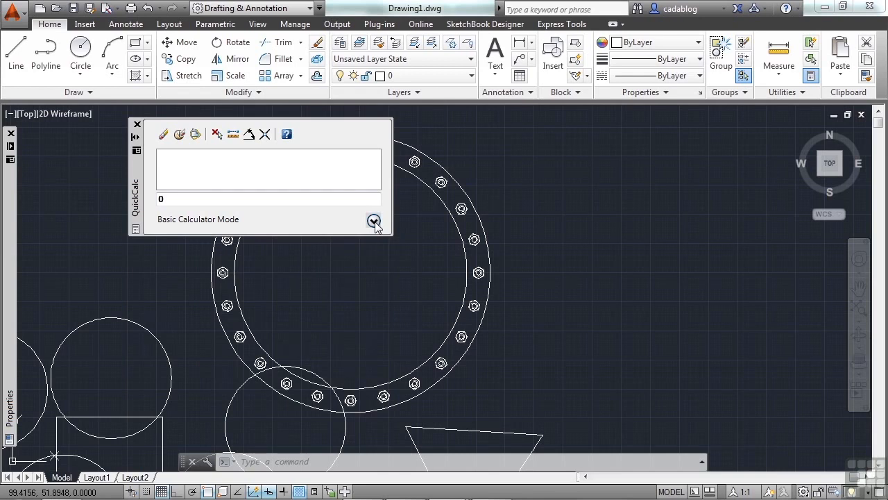
left_click(374, 221)
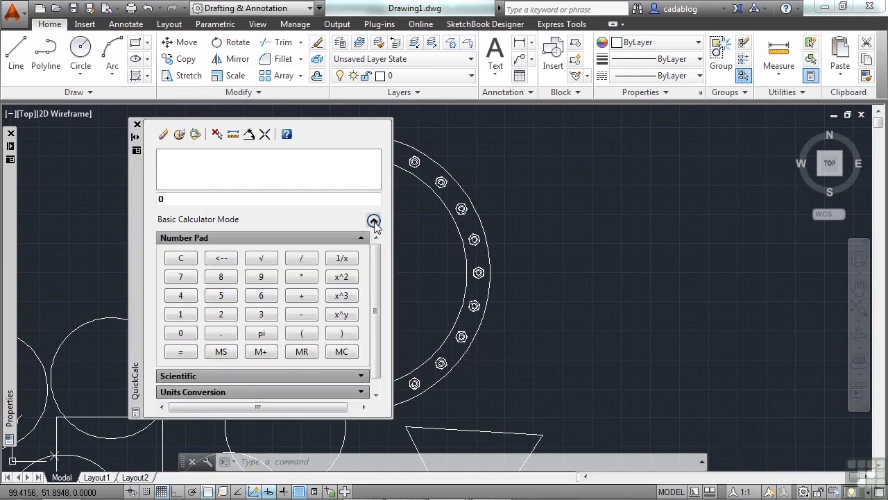
left_click(137, 126)
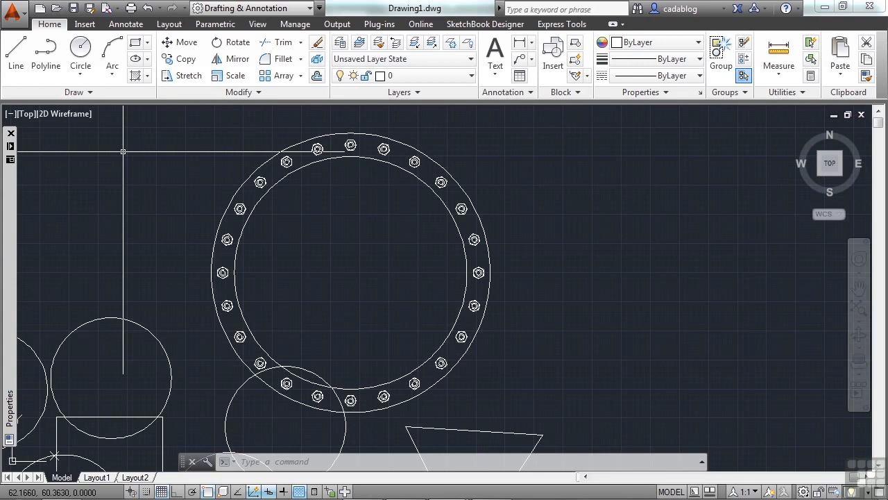
- Examine the Properties palette's Transparency settings, cancel them, and expand the palette over the drawing
right_click(14, 202)
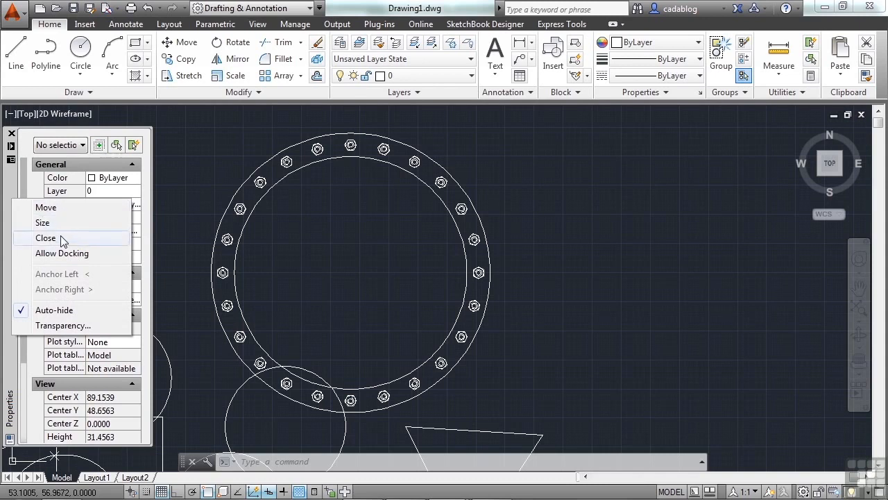
left_click(74, 326)
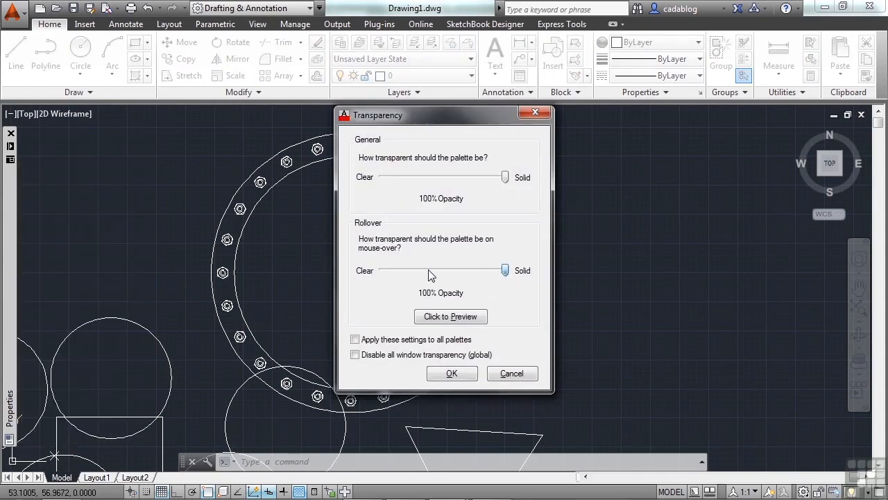
left_click_drag(505, 177, 522, 192)
left_click(512, 375)
mouse_move(10, 153)
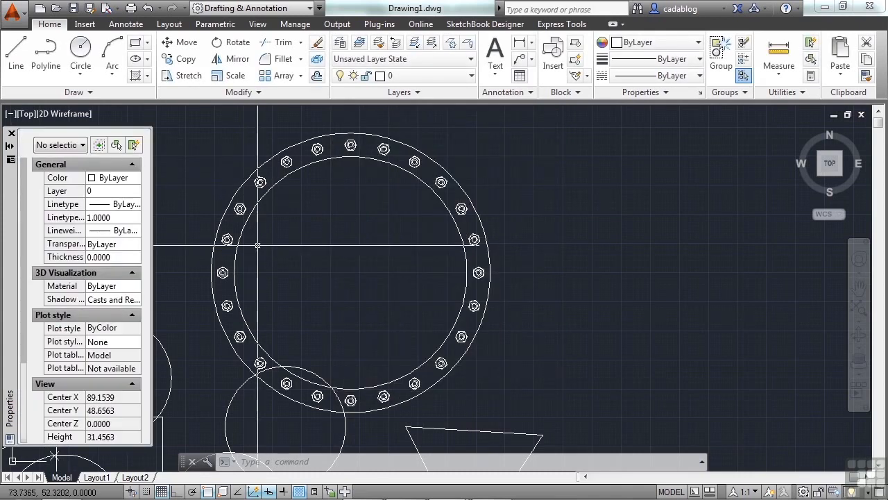